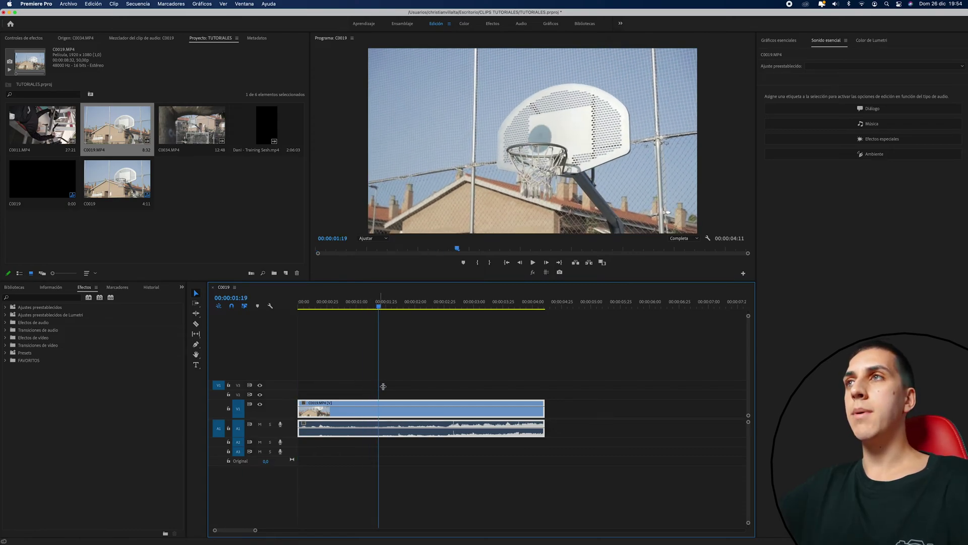
Scrub the basketball clip C0019 to about 00:00:01:21
{"action": "mouse_move", "coordinate": [397, 388]}
{"action": "left_mouse_down"}
{"action": "mouse_move", "coordinate": [407, 391]}
{"action": "mouse_move", "coordinate": [388, 388]}
{"action": "mouse_move", "coordinate": [427, 392]}
{"action": "mouse_move", "coordinate": [381, 394]}
{"action": "left_mouse_up"}
Show the C0019 clip's Time Remapping > Speed keyframe line on V1
{"action": "right_click", "coordinate": [401, 404]}
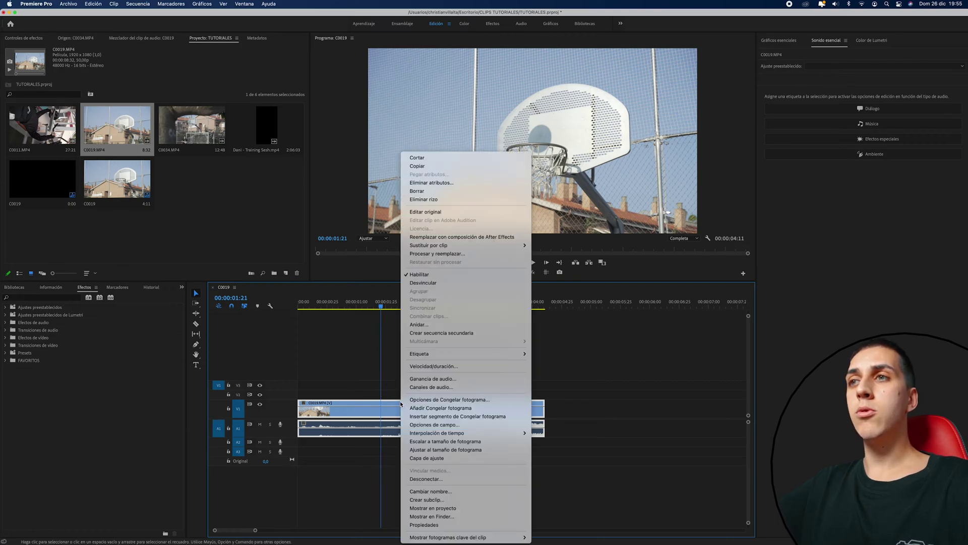
{"action": "mouse_move", "coordinate": [476, 537]}
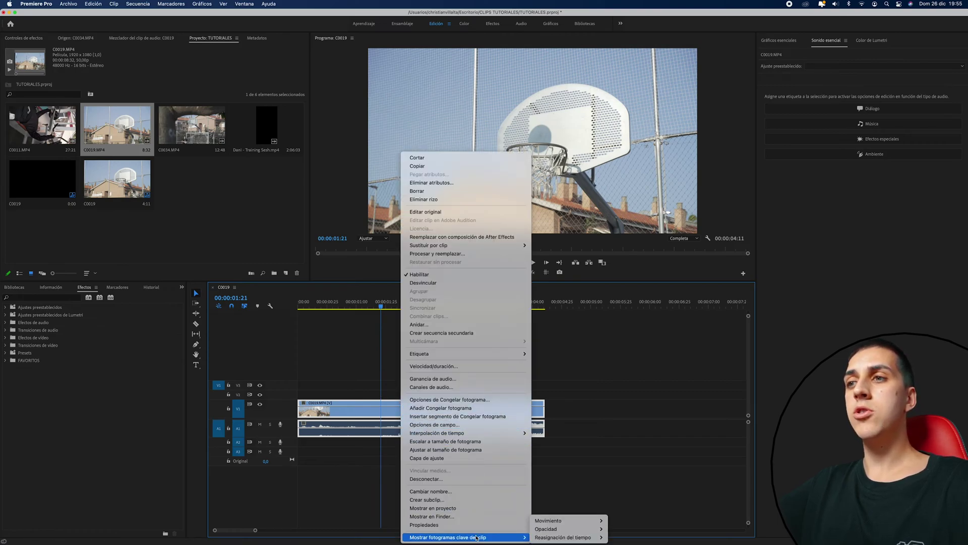
{"action": "mouse_move", "coordinate": [580, 538]}
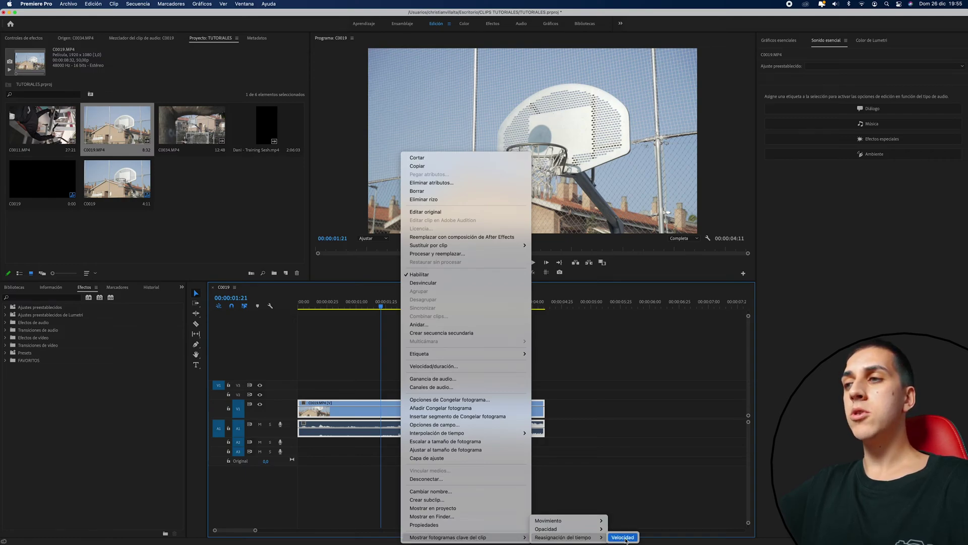
{"action": "left_click", "coordinate": [625, 537]}
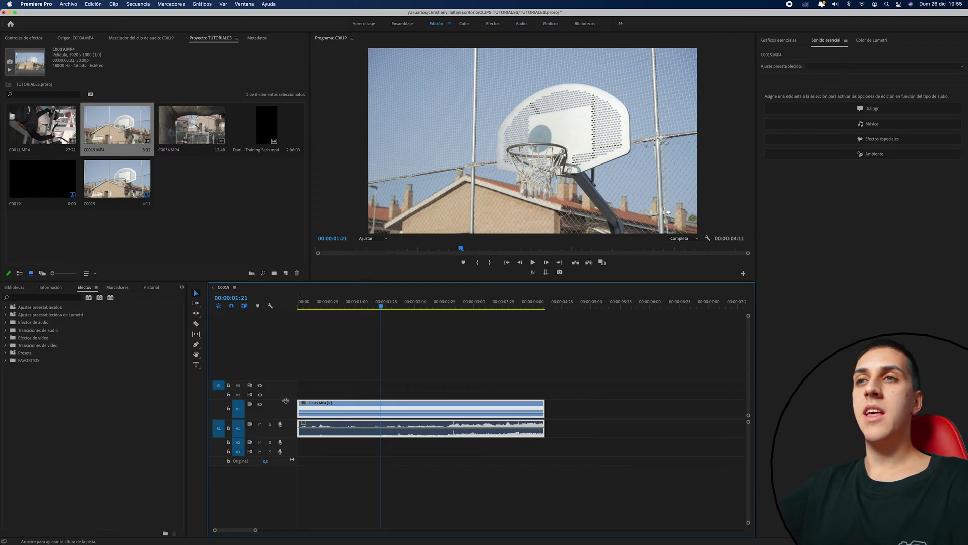
Enlarge the V1 track and park the playhead at 00:00:01:23, where the ball enters
{"action": "left_click_drag", "start_coordinate": [285, 401], "coordinate": [285, 374]}
{"action": "key", "text": "j"}
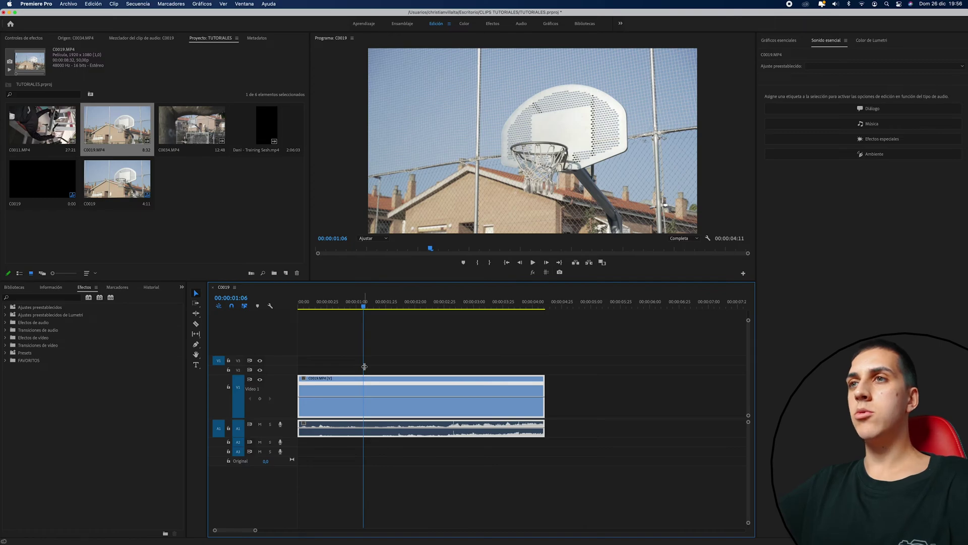
{"action": "key", "text": "l"}
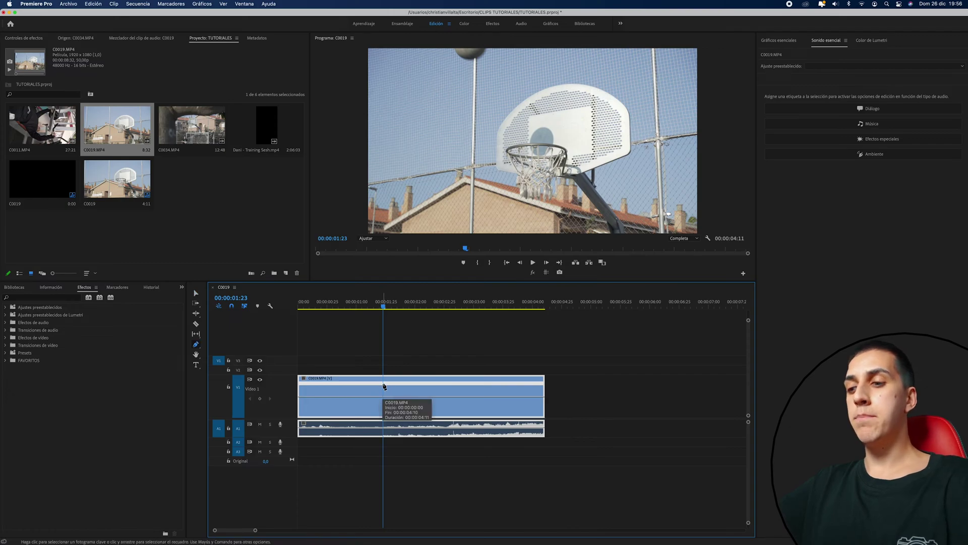
{"action": "key", "text": "p"}
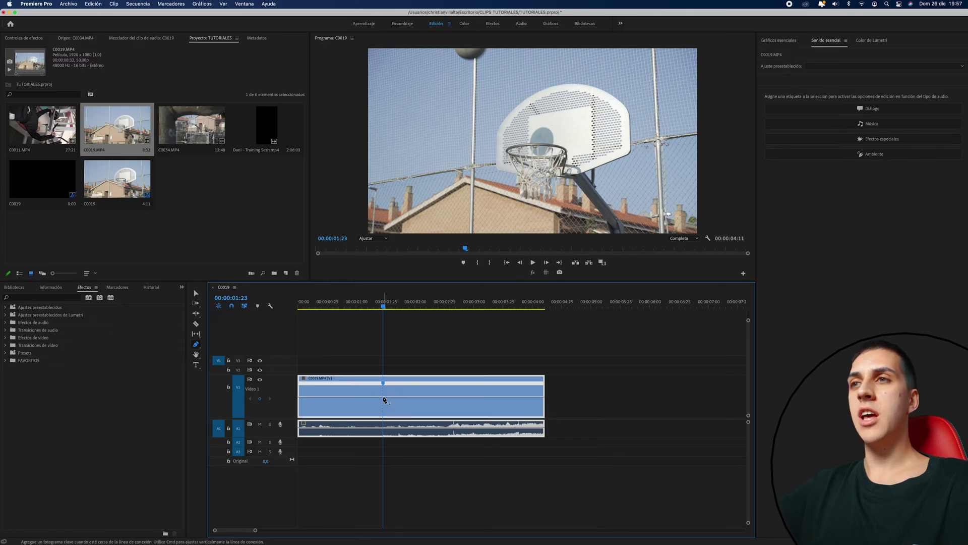
Add a speed keyframe at 00:00:01:23 and move the playhead to 00:00:01:32
{"action": "left_click", "coordinate": [384, 383]}
{"action": "key", "text": "v"}
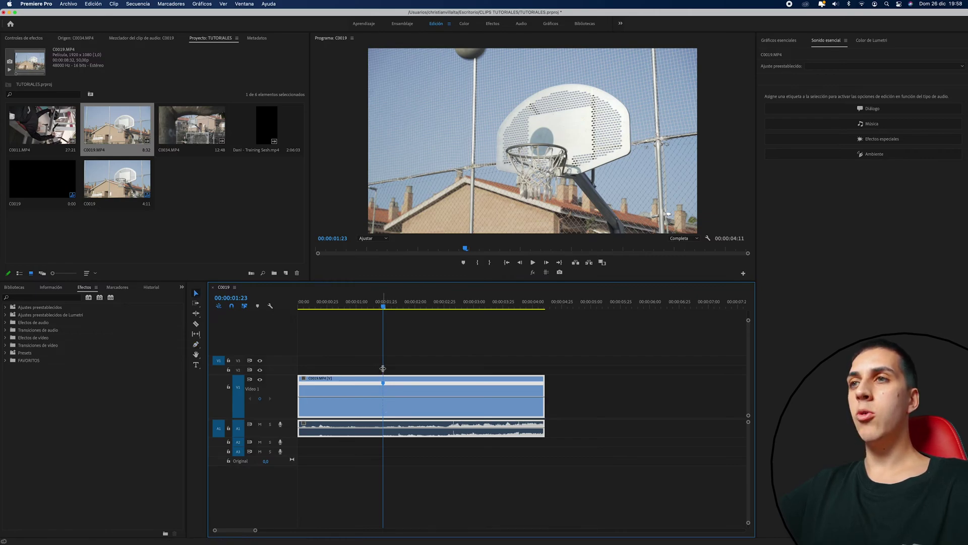
{"action": "left_click_drag", "start_coordinate": [383, 369], "coordinate": [395, 368]}
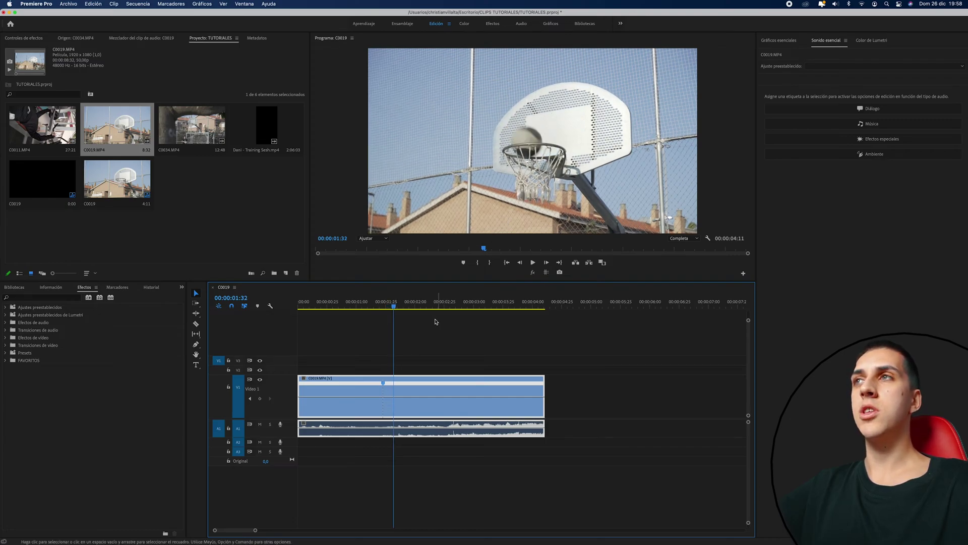
{"action": "key", "text": "p"}
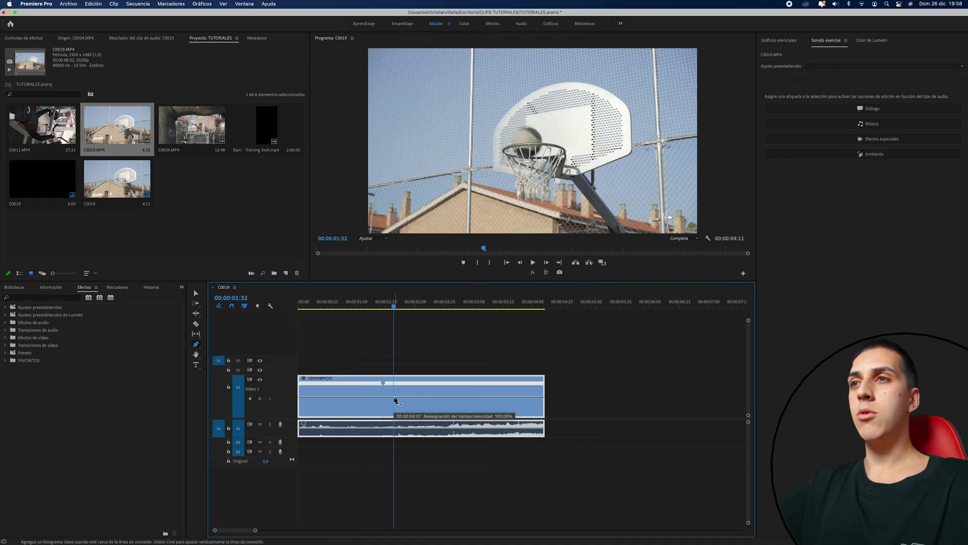
Slow the section between the keyframes to 65% with a ramp, lengthening the clip to 00:00:04:20
{"action": "key", "text": "v"}
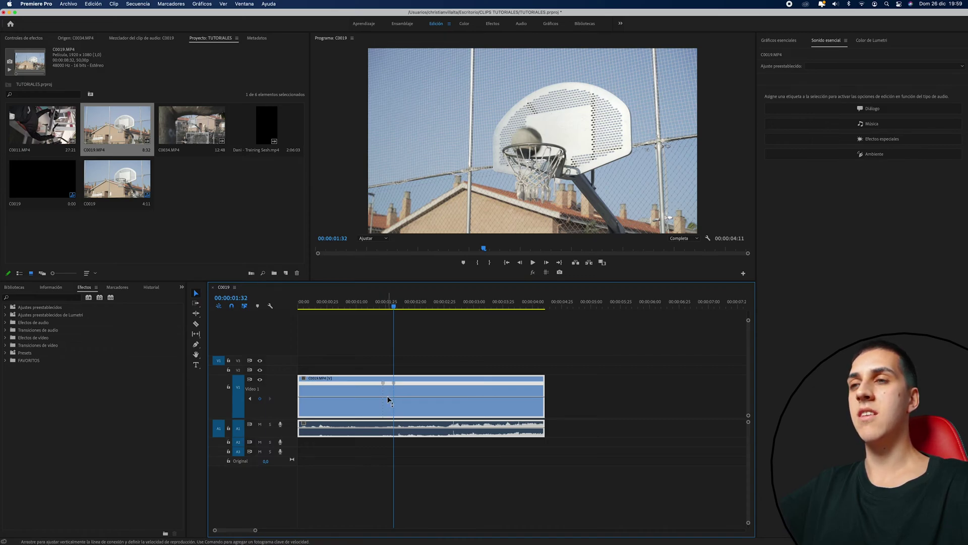
{"action": "left_click_drag", "start_coordinate": [388, 400], "coordinate": [399, 428]}
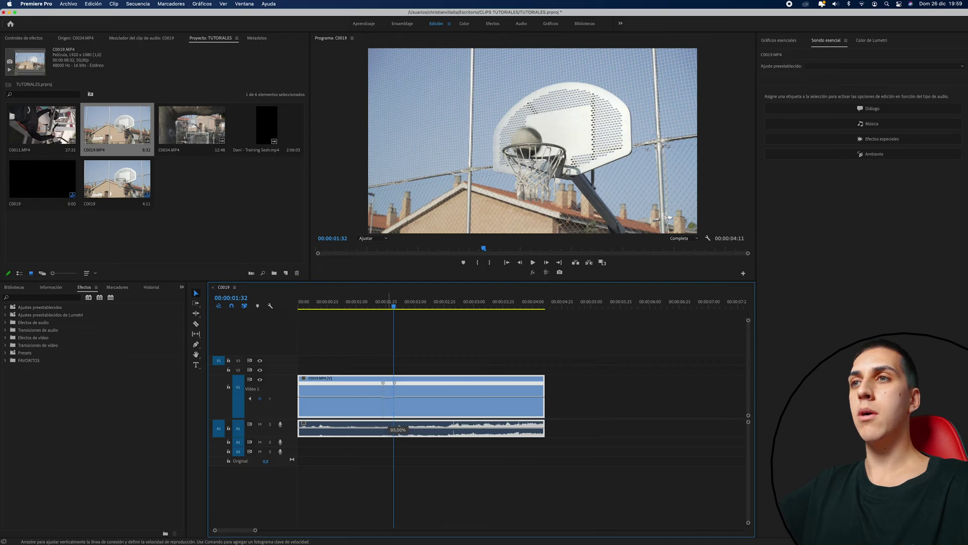
{"action": "left_click_drag", "start_coordinate": [394, 427], "coordinate": [393, 428]}
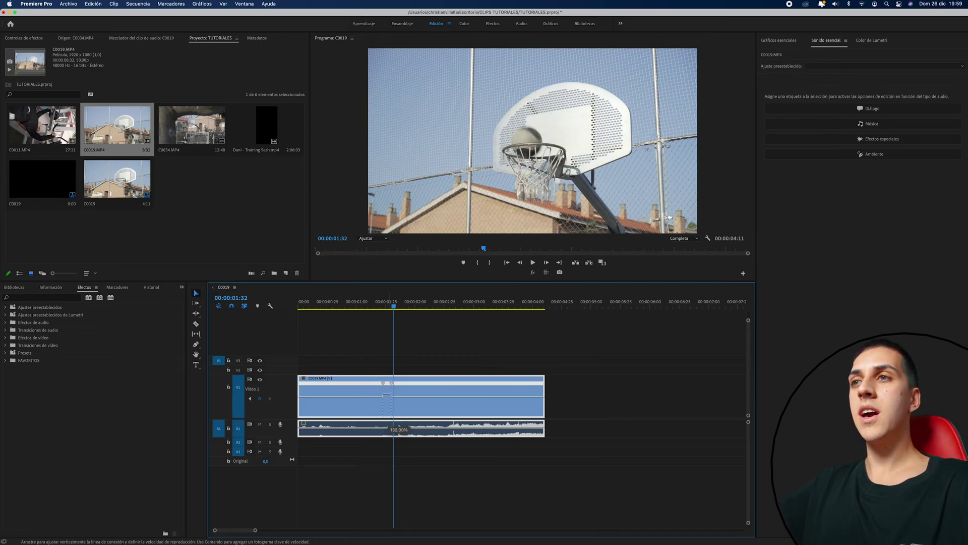
{"action": "left_click_drag", "start_coordinate": [399, 427], "coordinate": [398, 430]}
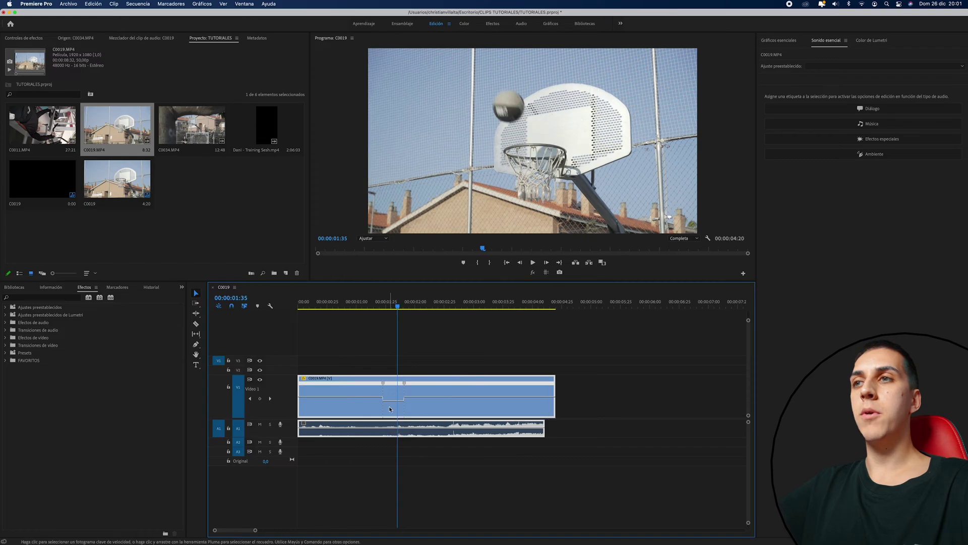
{"action": "key", "text": "space"}
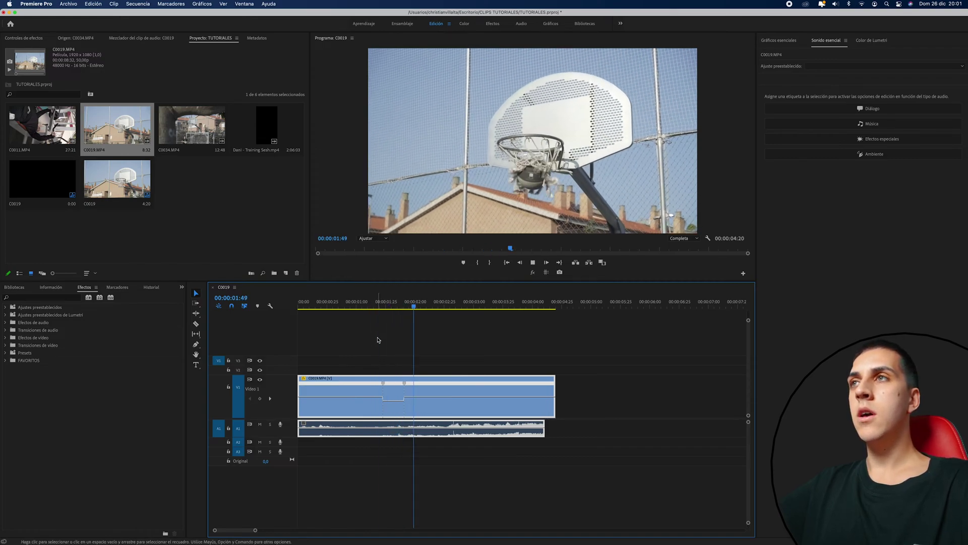
{"action": "key", "text": "space"}
{"action": "left_click", "coordinate": [393, 304]}
{"action": "left_click_drag", "start_coordinate": [395, 304], "coordinate": [405, 304]}
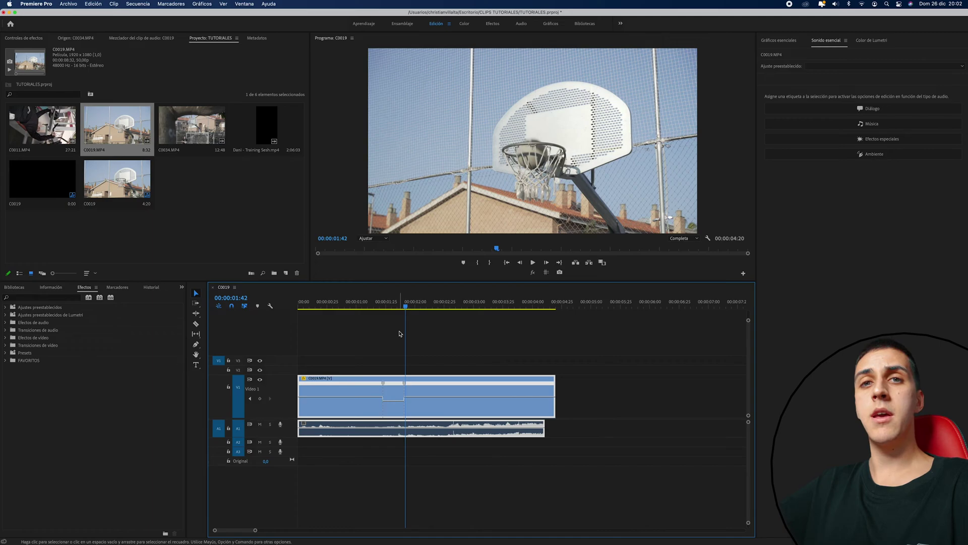
{"action": "left_click", "coordinate": [449, 335]}
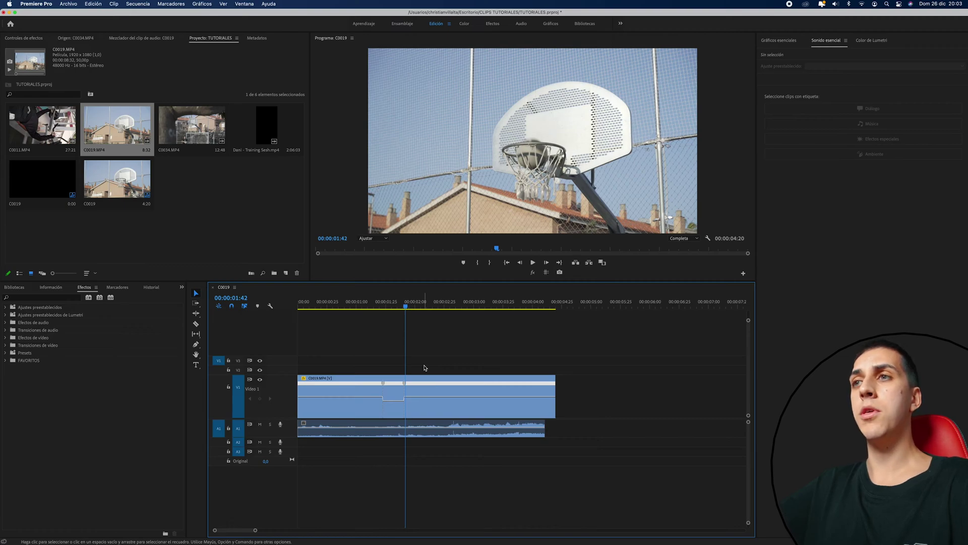
{"action": "left_click", "coordinate": [441, 437]}
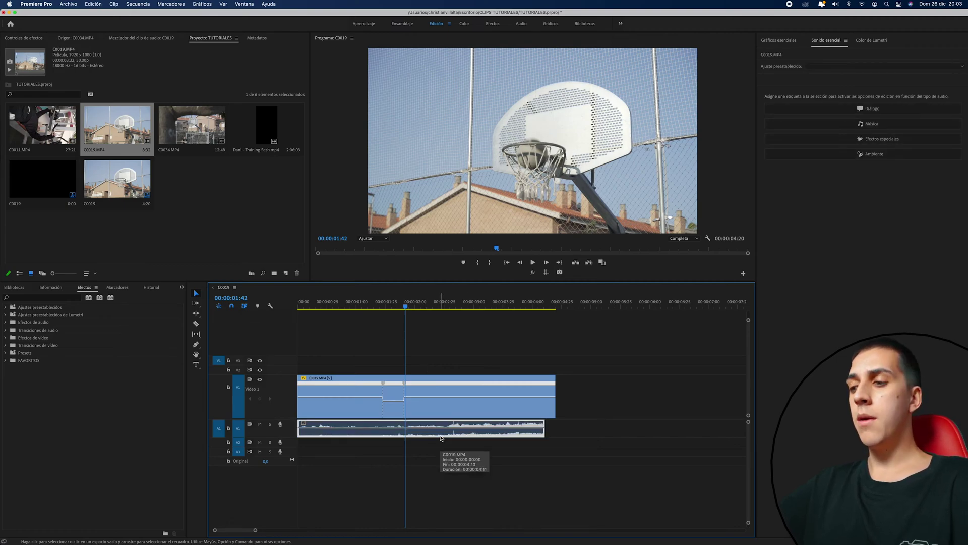
Delete the clip's A1 audio and scrub to 00:00:02:08, where the ball drops through
{"action": "key", "text": "Delete"}
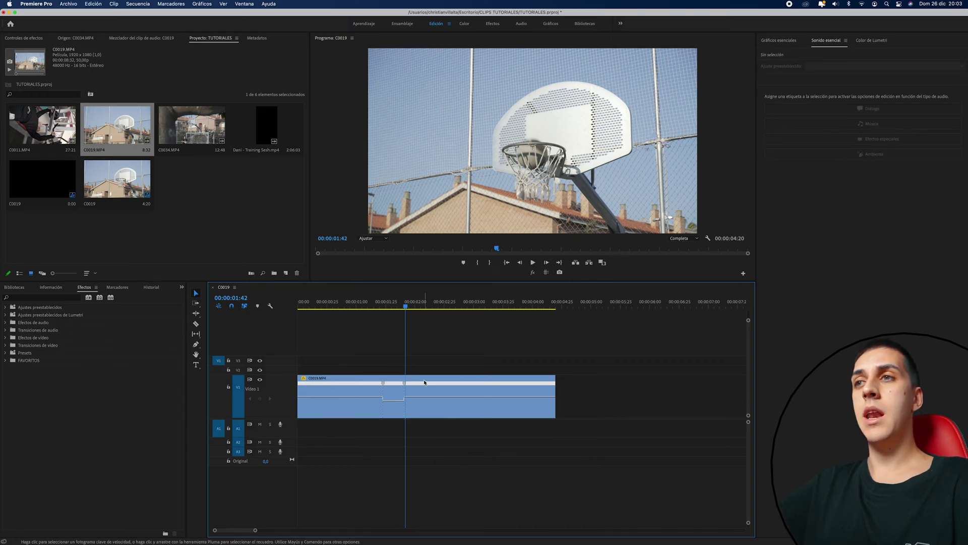
{"action": "left_click", "coordinate": [410, 369]}
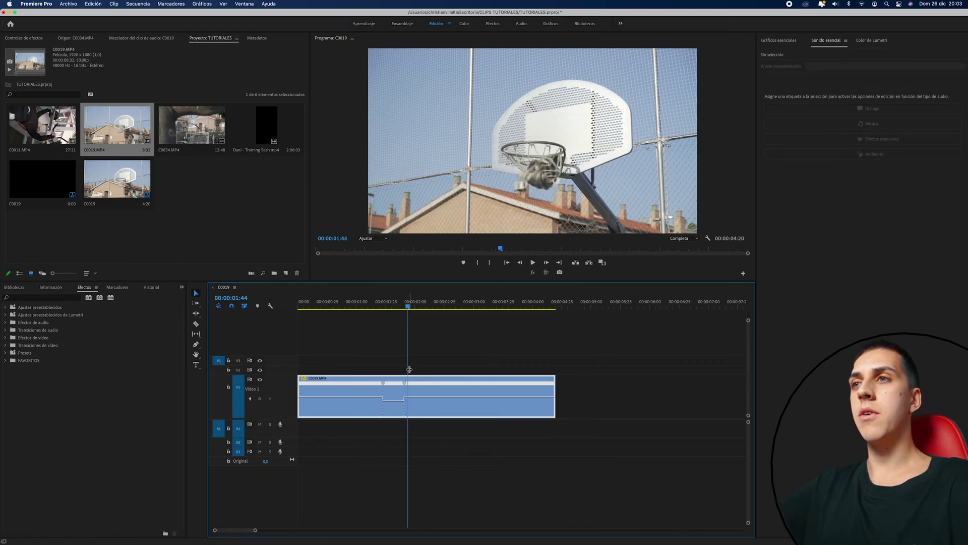
{"action": "left_click_drag", "start_coordinate": [410, 369], "coordinate": [418, 369]}
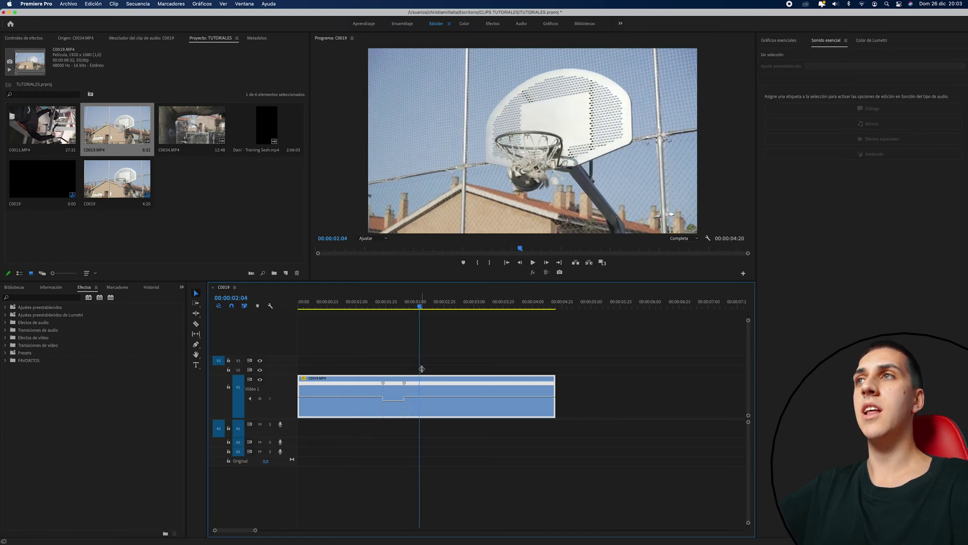
{"action": "left_click_drag", "start_coordinate": [418, 369], "coordinate": [425, 368]}
Add a speed keyframe at 00:00:02:08 and slow the section after it toward 15%
{"action": "key", "text": "p"}
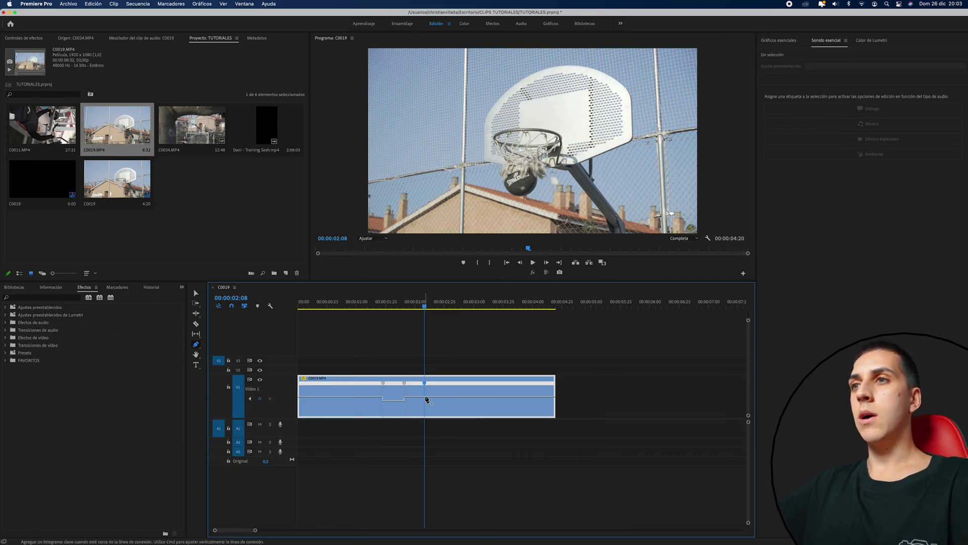
{"action": "left_click", "coordinate": [424, 383]}
{"action": "key", "text": "v"}
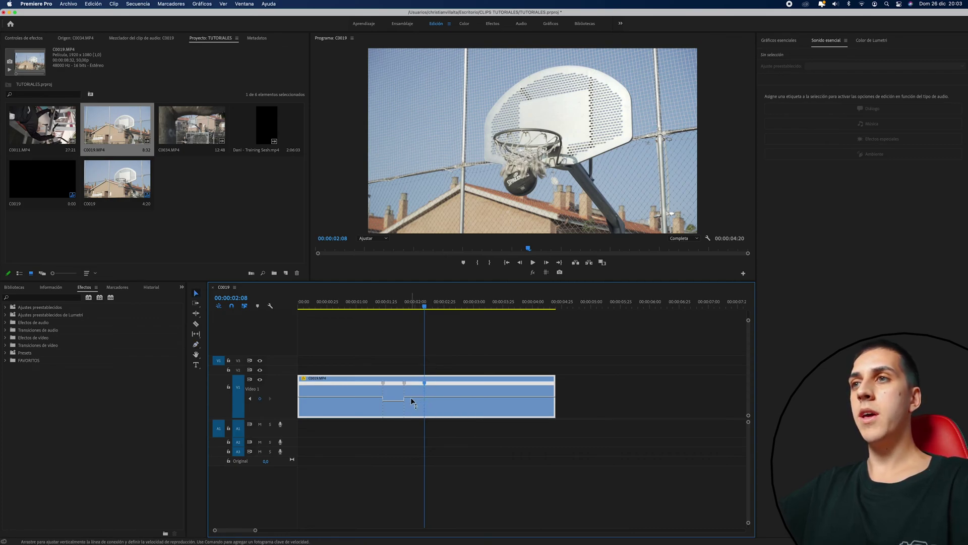
{"action": "mouse_move", "coordinate": [417, 399]}
{"action": "left_mouse_down"}
{"action": "mouse_move", "coordinate": [427, 402]}
{"action": "mouse_move", "coordinate": [418, 431]}
{"action": "left_mouse_up"}
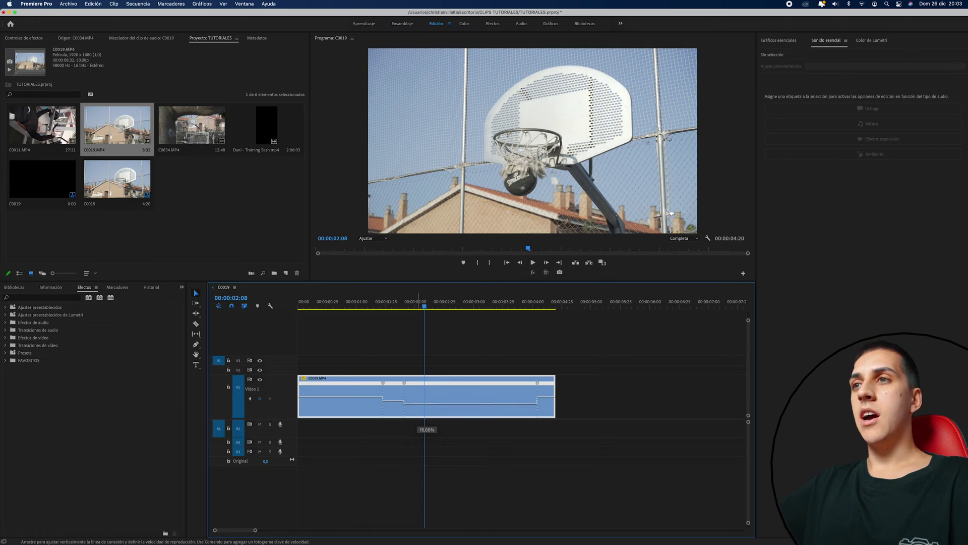
Check playback, then speed the section after the 04:04 keyframe up to 233%
{"action": "key", "text": "j"}
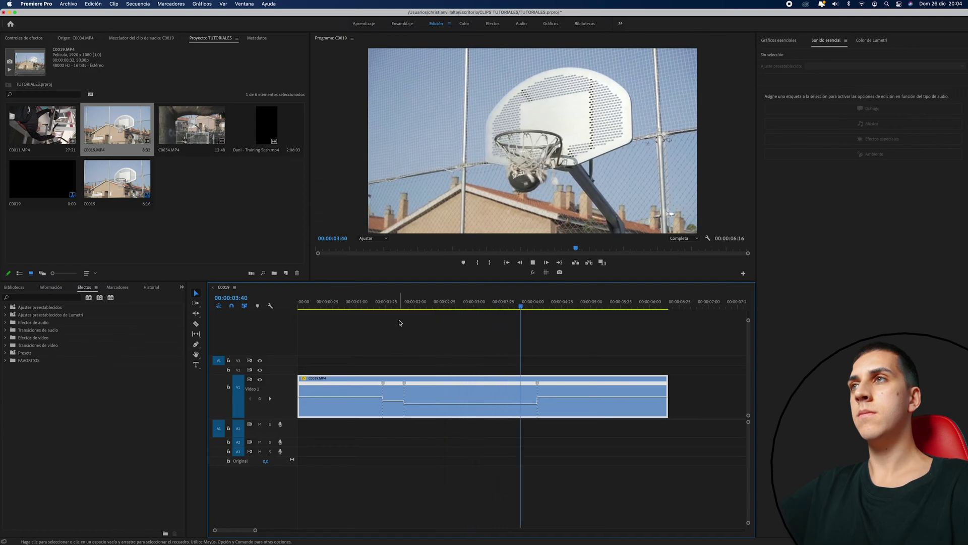
{"action": "key", "text": "space"}
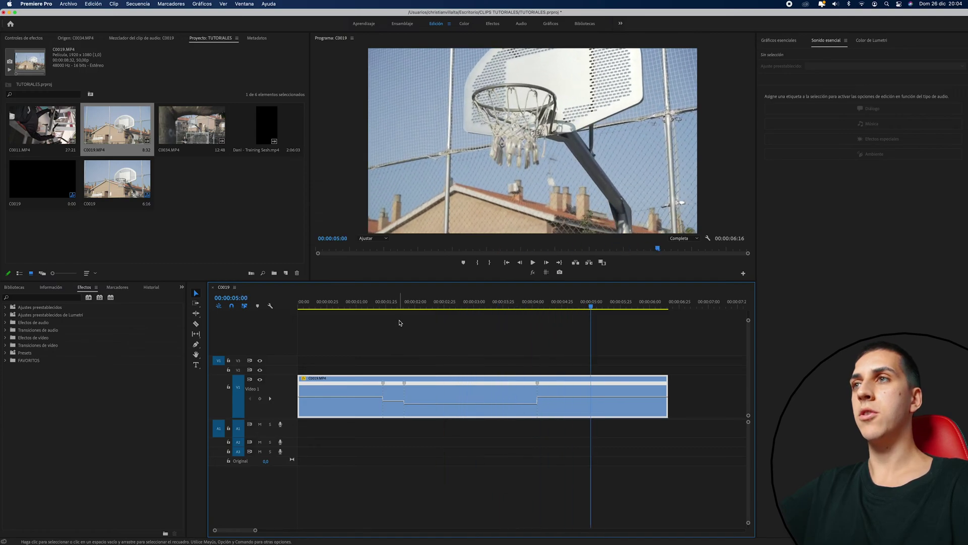
{"action": "left_click", "coordinate": [536, 358]}
{"action": "left_click_drag", "start_coordinate": [538, 354], "coordinate": [538, 355]}
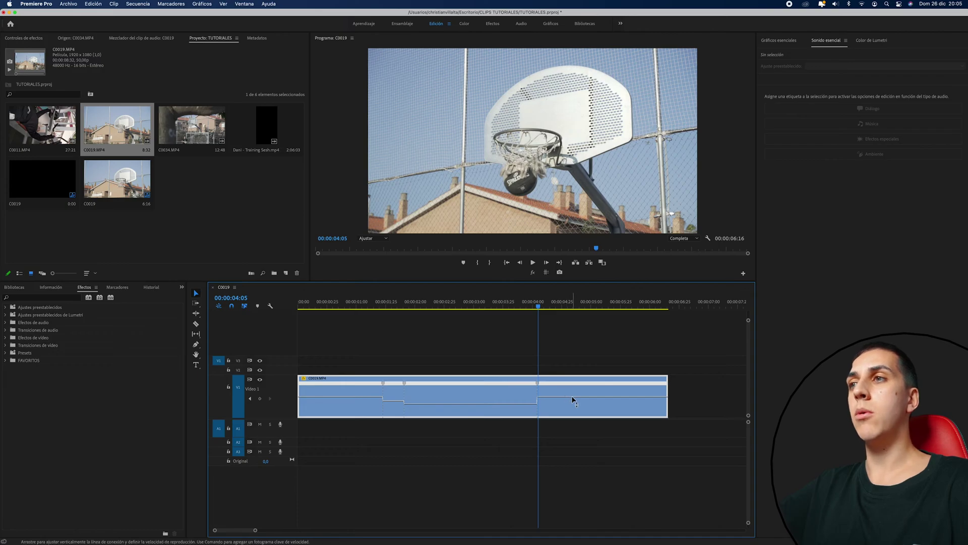
{"action": "left_click_drag", "start_coordinate": [572, 396], "coordinate": [572, 388]}
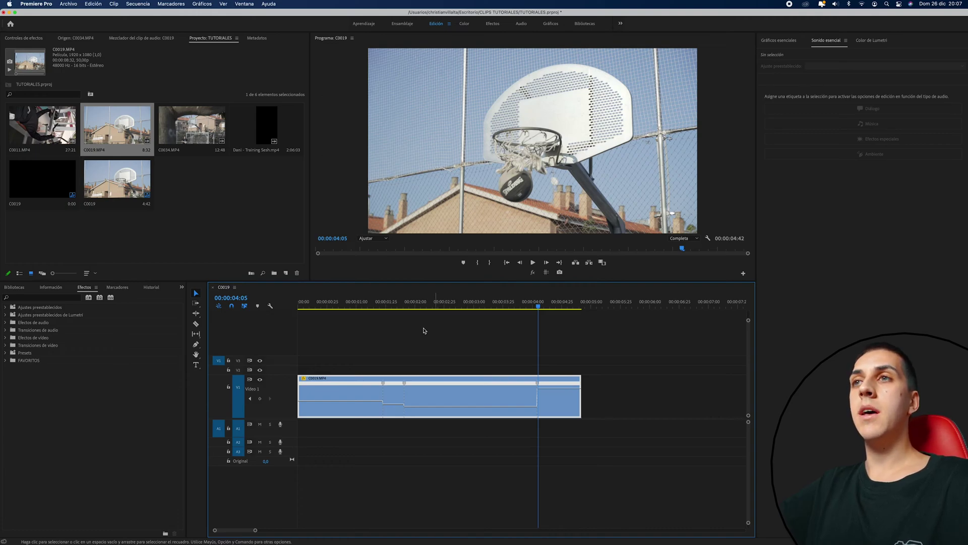
Play the sequence from the start, then zoom the timeline in on its first two seconds
{"action": "key", "text": "Home"}
{"action": "key", "text": "space"}
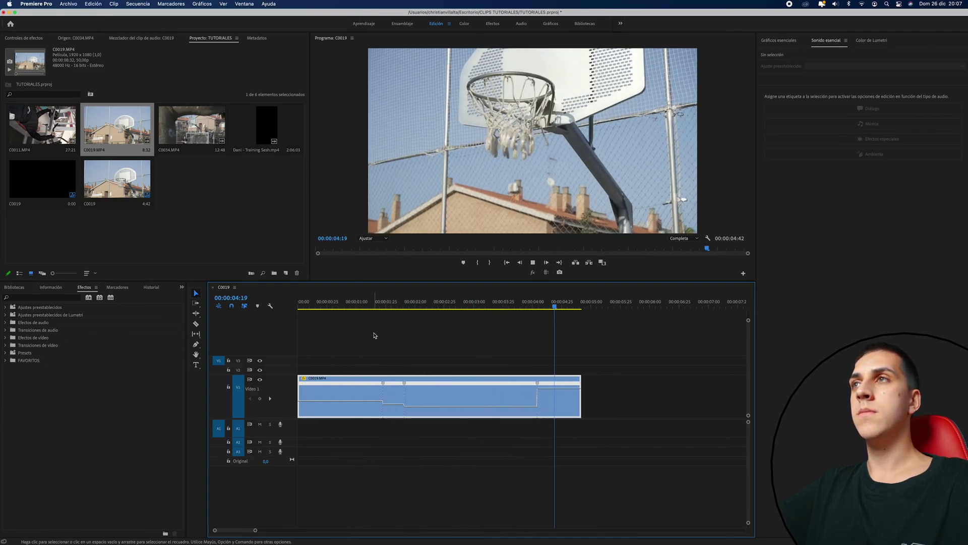
{"action": "key", "text": "minus"}
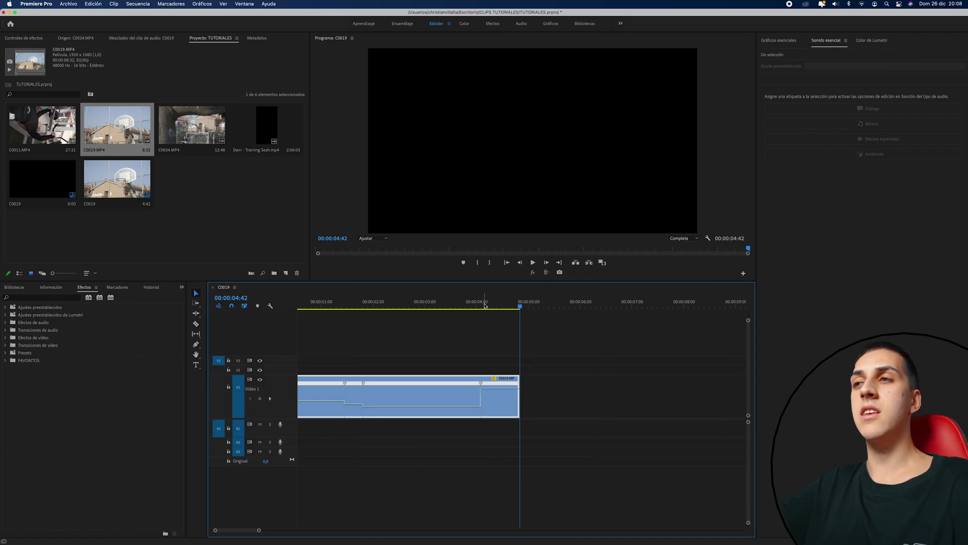
{"action": "left_click_drag", "start_coordinate": [258, 530], "coordinate": [246, 532]}
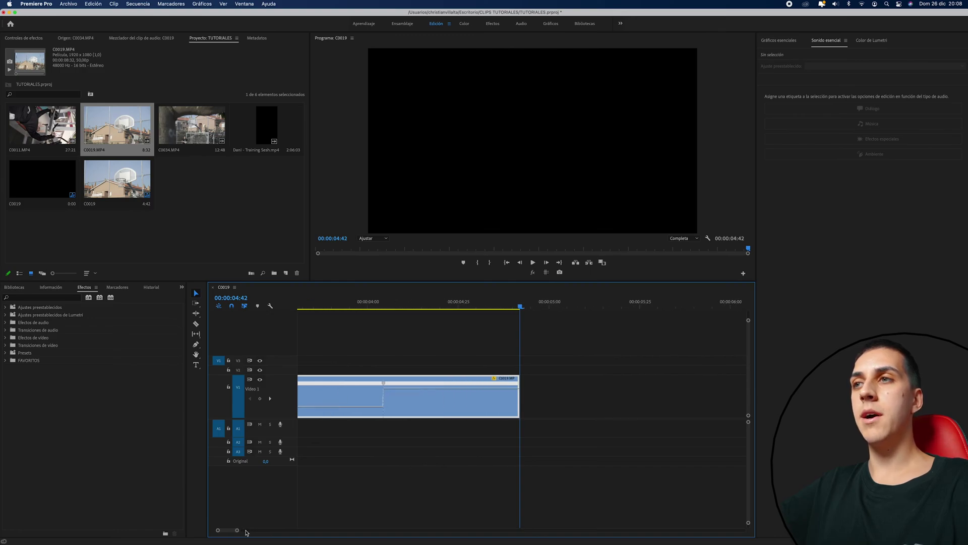
{"action": "scroll", "coordinate": [511, 323], "scroll_direction": "up", "scroll_amount": 3}
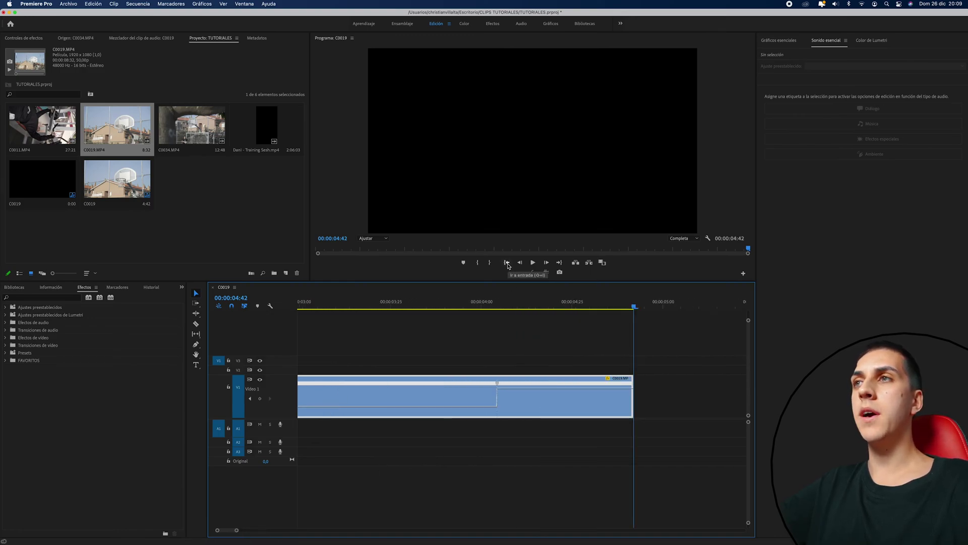
{"action": "left_click", "coordinate": [507, 263]}
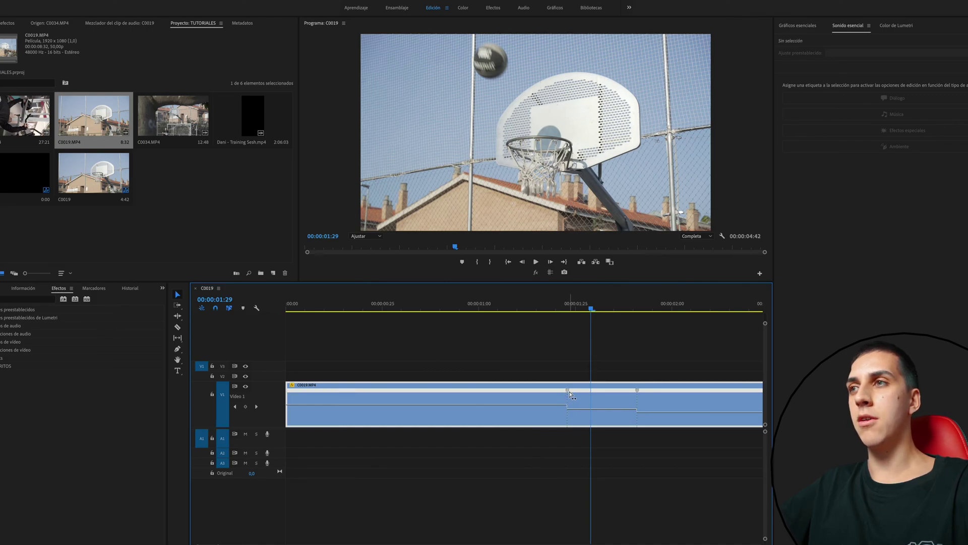
Split the 00:00:01:23 speed keyframe into a gradual ramp lasting until about 00:00:01:31
{"action": "left_click", "coordinate": [569, 391]}
{"action": "left_click_drag", "start_coordinate": [570, 395], "coordinate": [591, 392]}
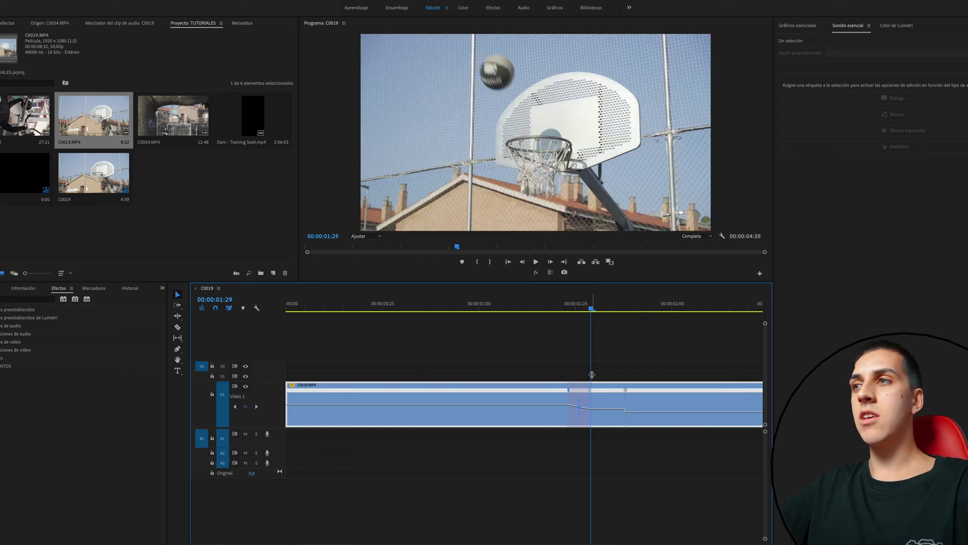
{"action": "key", "text": "space"}
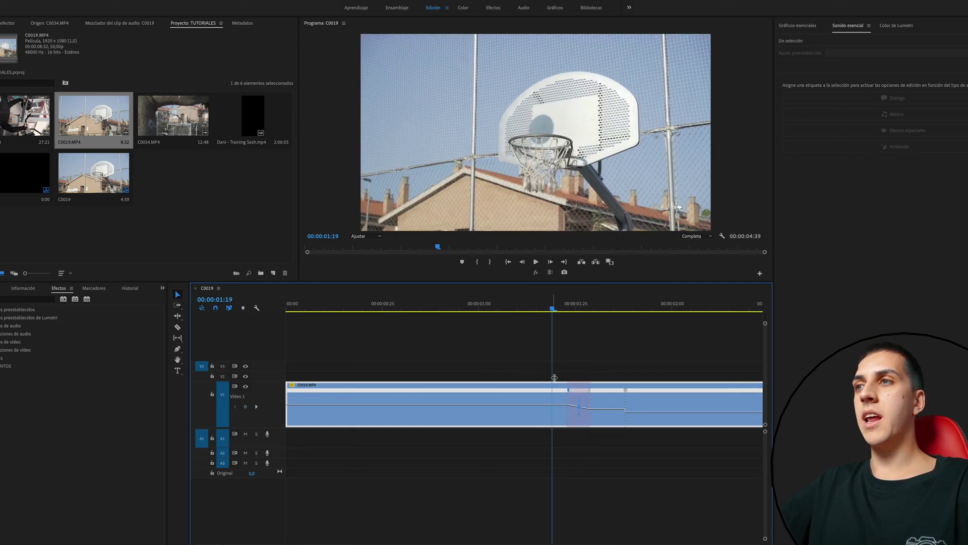
{"action": "key", "text": "space"}
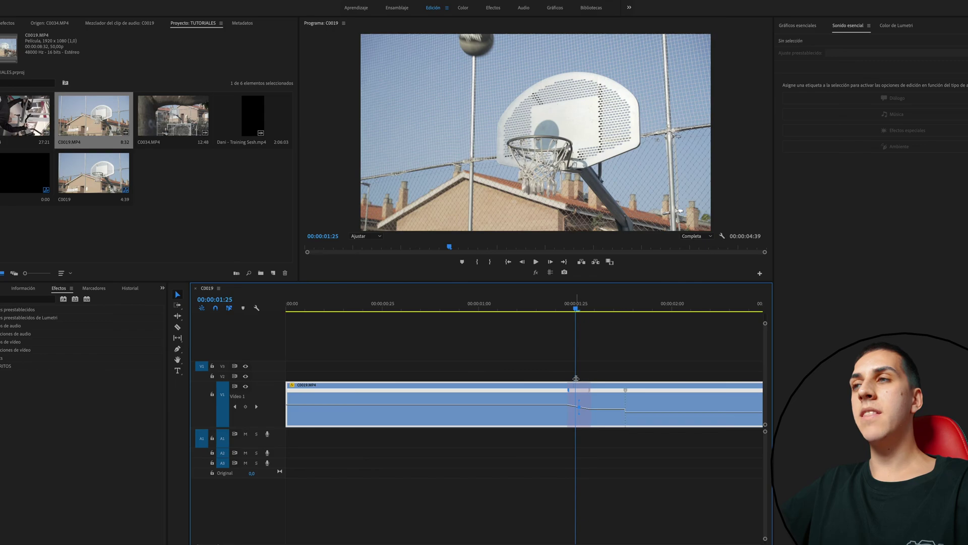
{"action": "mouse_move", "coordinate": [590, 390]}
{"action": "left_mouse_down"}
{"action": "mouse_move", "coordinate": [608, 392]}
{"action": "mouse_move", "coordinate": [543, 391]}
{"action": "mouse_move", "coordinate": [562, 395]}
{"action": "left_mouse_up"}
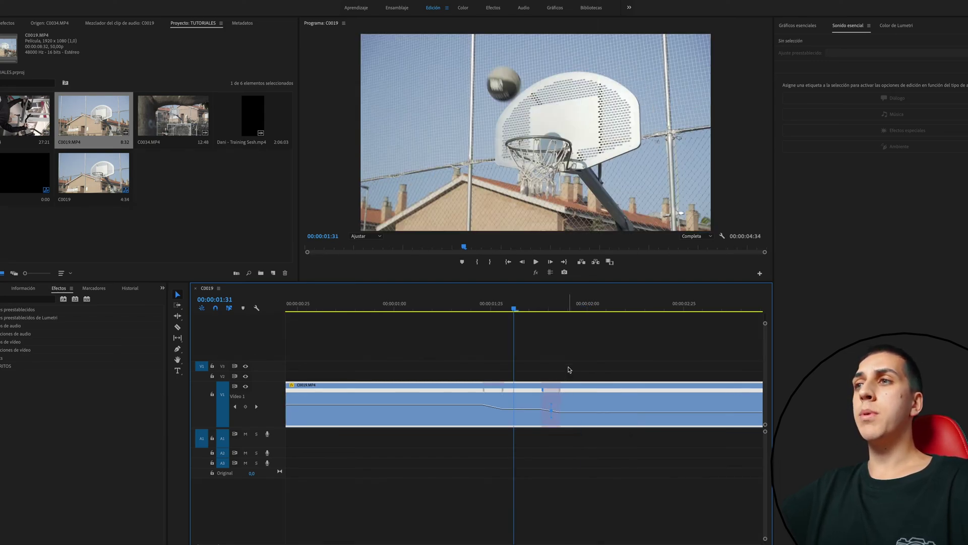
{"action": "key", "text": "minus"}
{"action": "key", "text": "minus"}
{"action": "key", "text": "minus"}
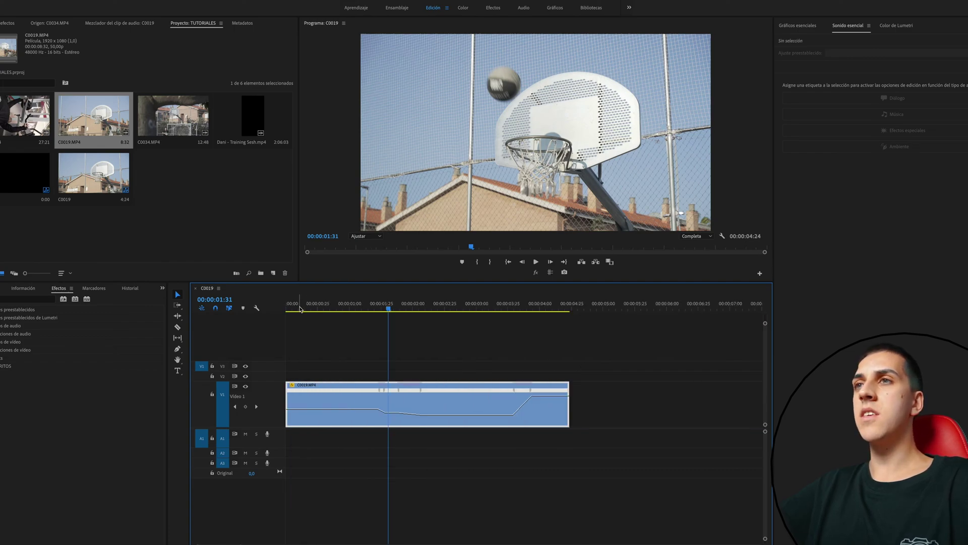
{"action": "left_click", "coordinate": [338, 309]}
{"action": "key", "text": "space"}
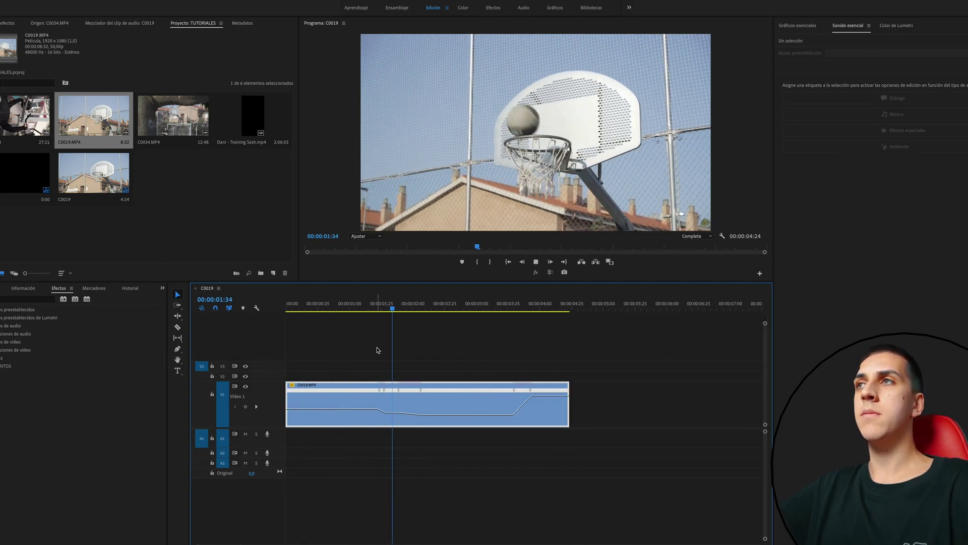